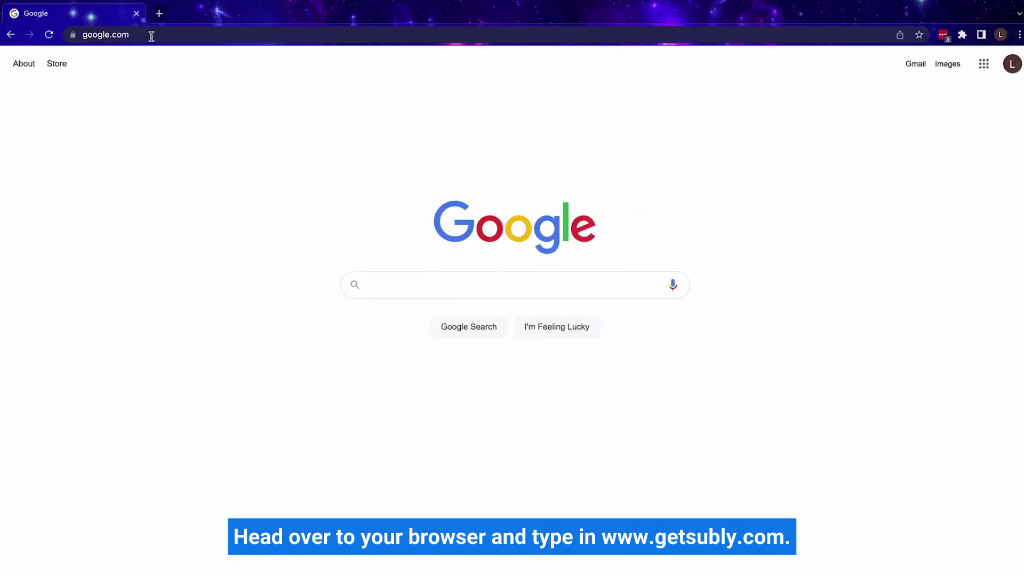
click(151, 35)
text(www.g)
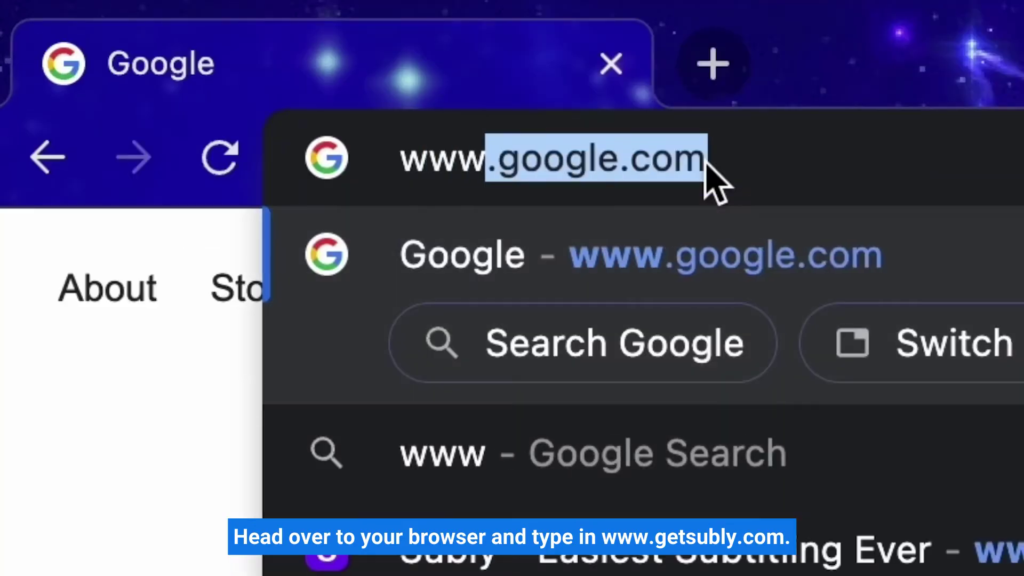
text(etsubly.com)
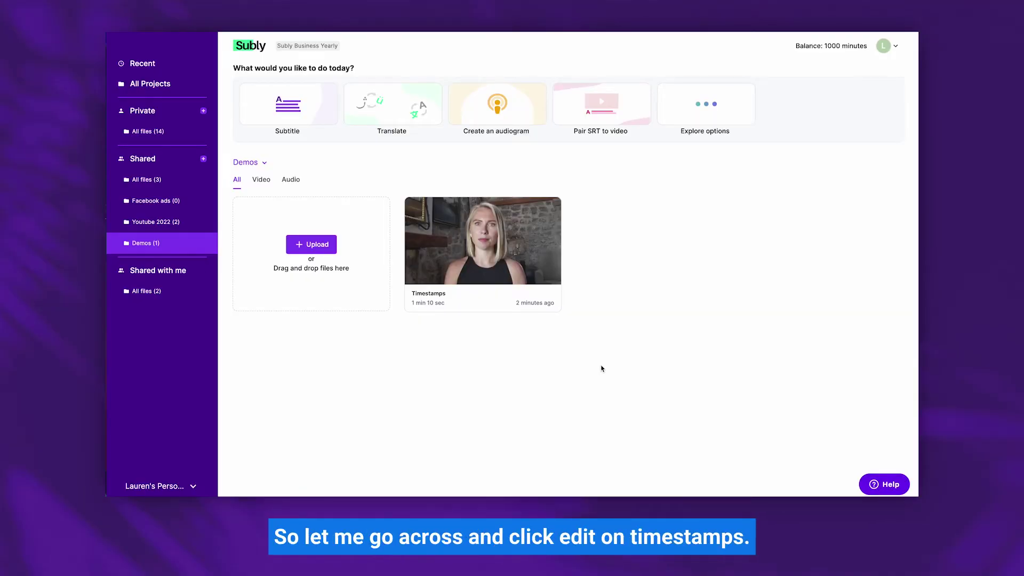
Open the Timestamps project from the Demos folder in Subly's editor.
click(483, 240)
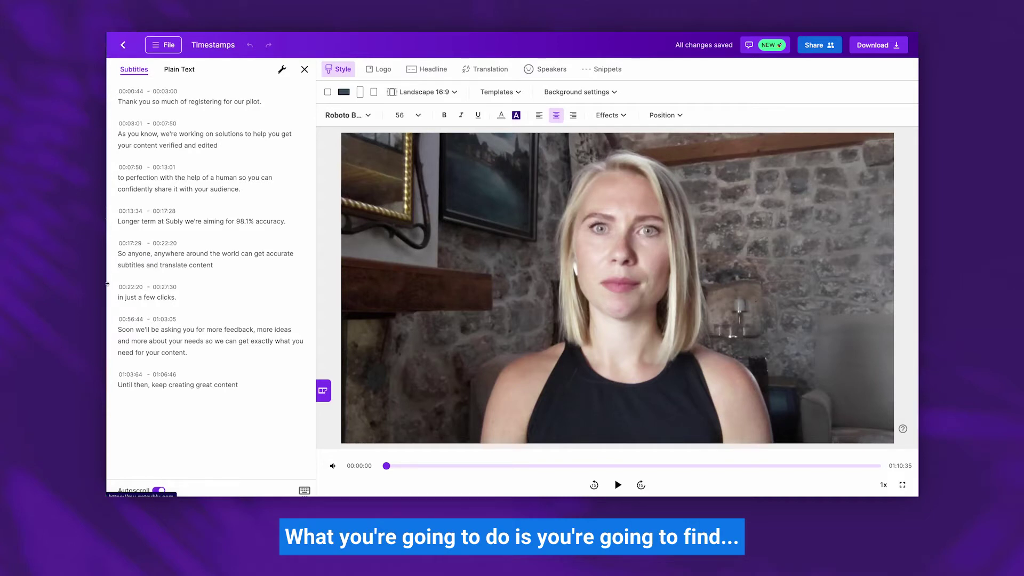
Insert a subtitle reading 'This is a subtitle' after the 'in just a few clicks.' line.
click(181, 300)
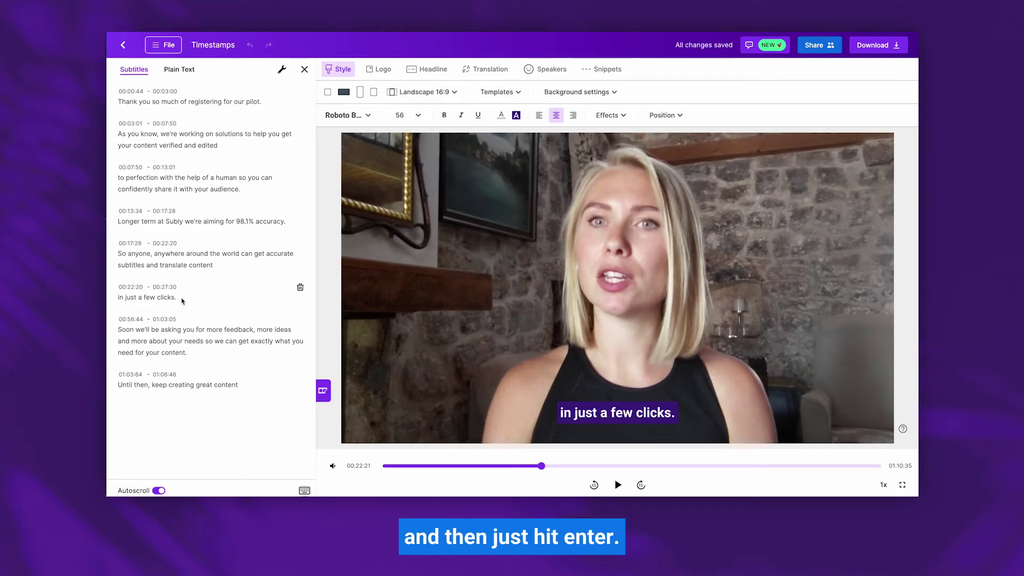
key(Return)
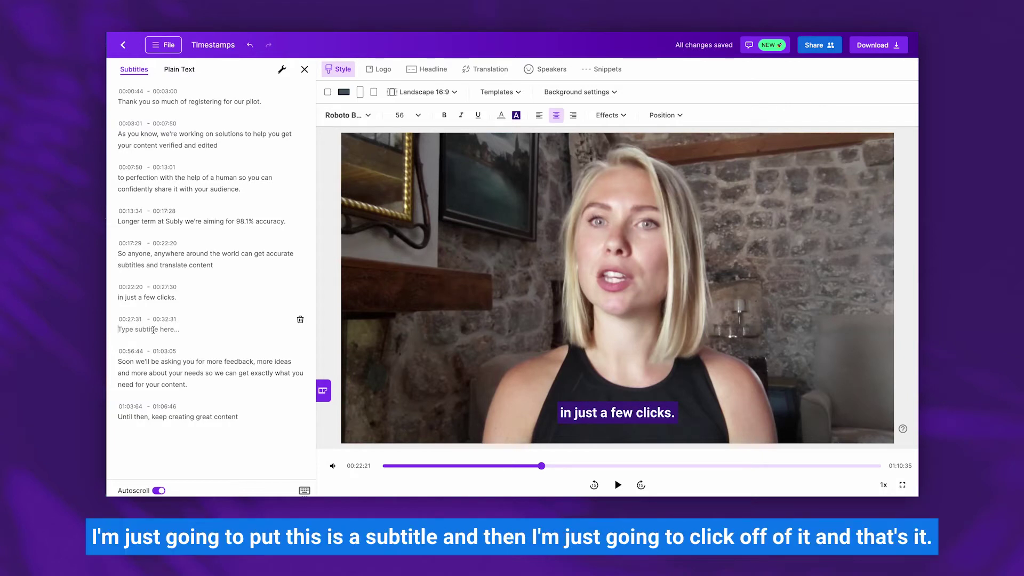
text(This is a subtitlw)
key(BackSpace)
text(e)
click(328, 336)
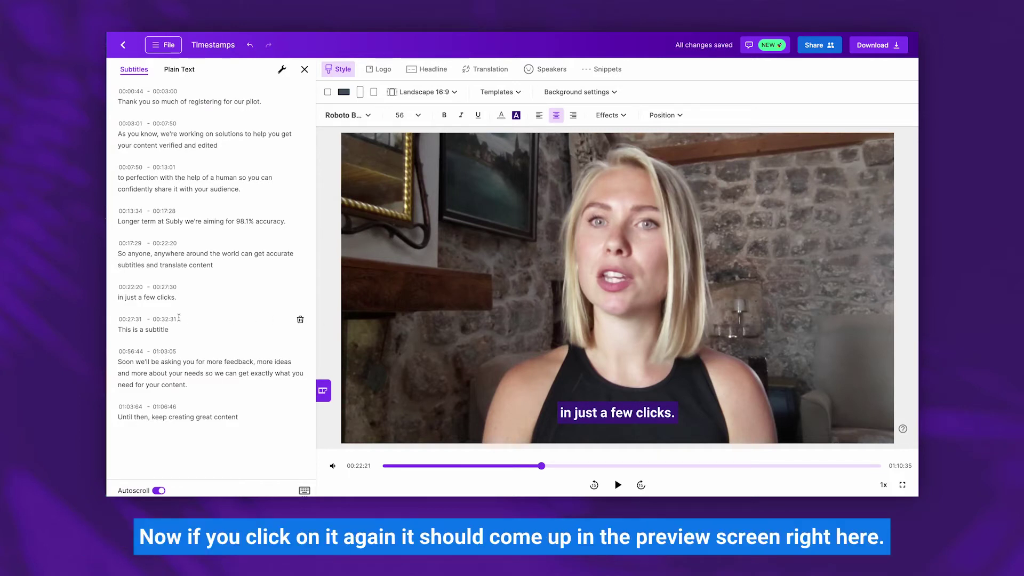
Change the 'This is a subtitle' end time from 00:32:31 to 00:56:43.
click(151, 330)
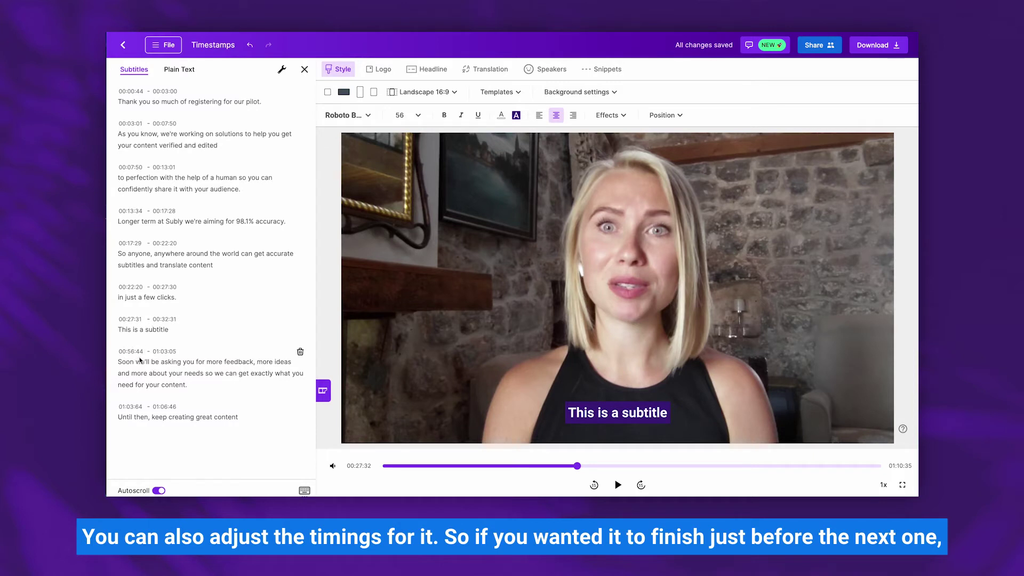
click(167, 319)
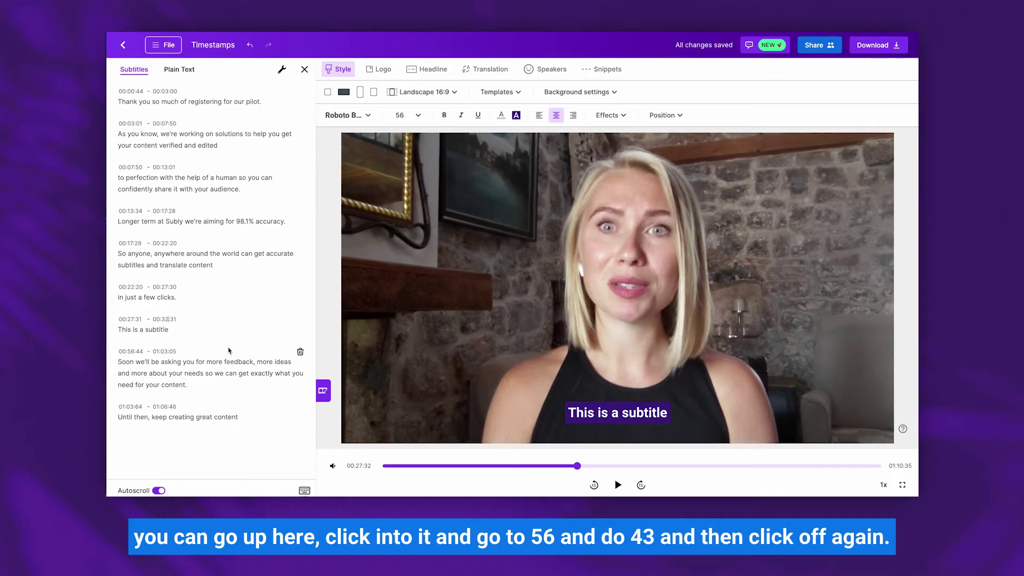
key(BackSpace)
key(BackSpace)
key(BackSpace)
text(56:)
key(BackSpace)
text(:43)
click(190, 362)
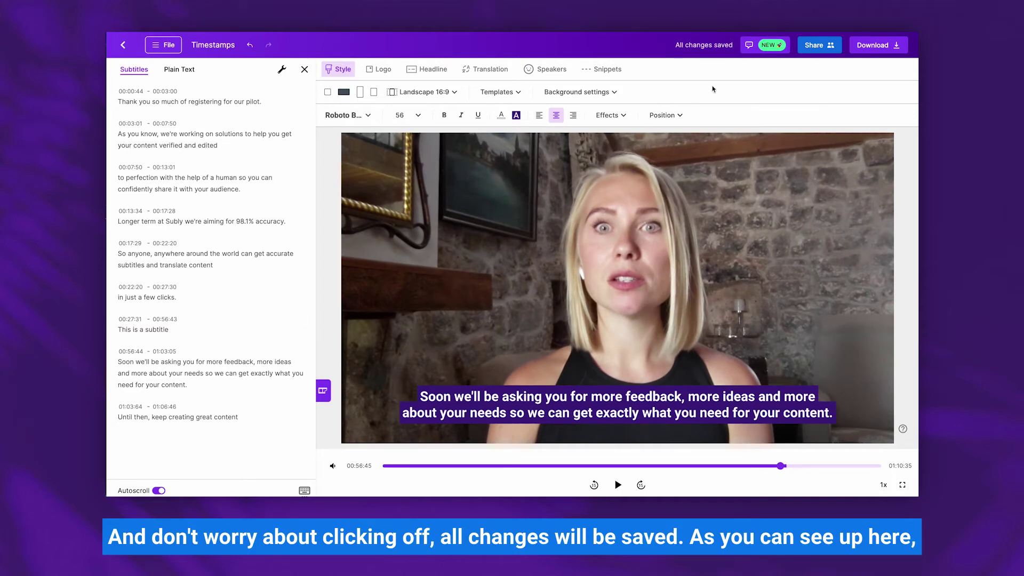
drag(734, 45, 675, 48)
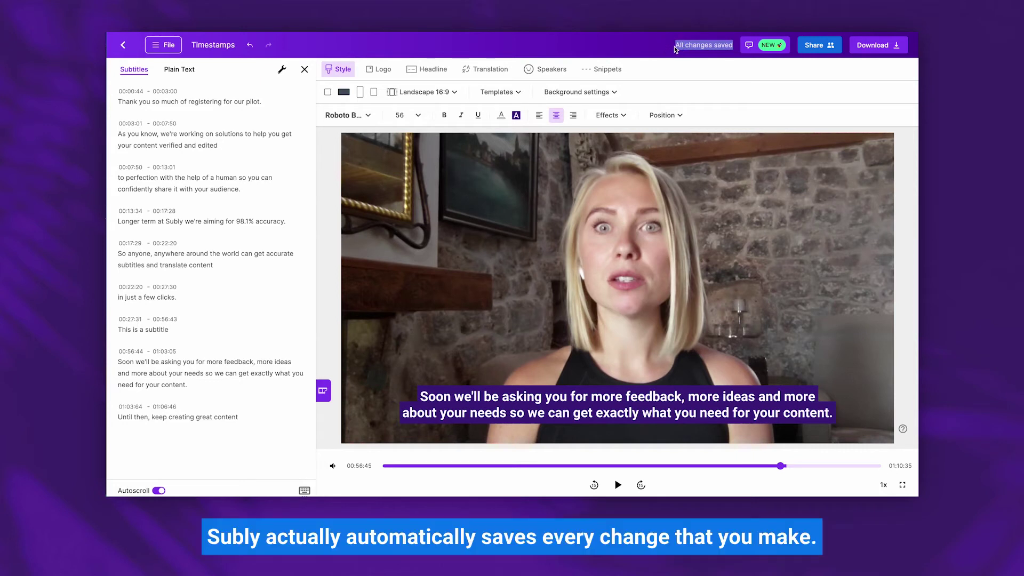
click(666, 77)
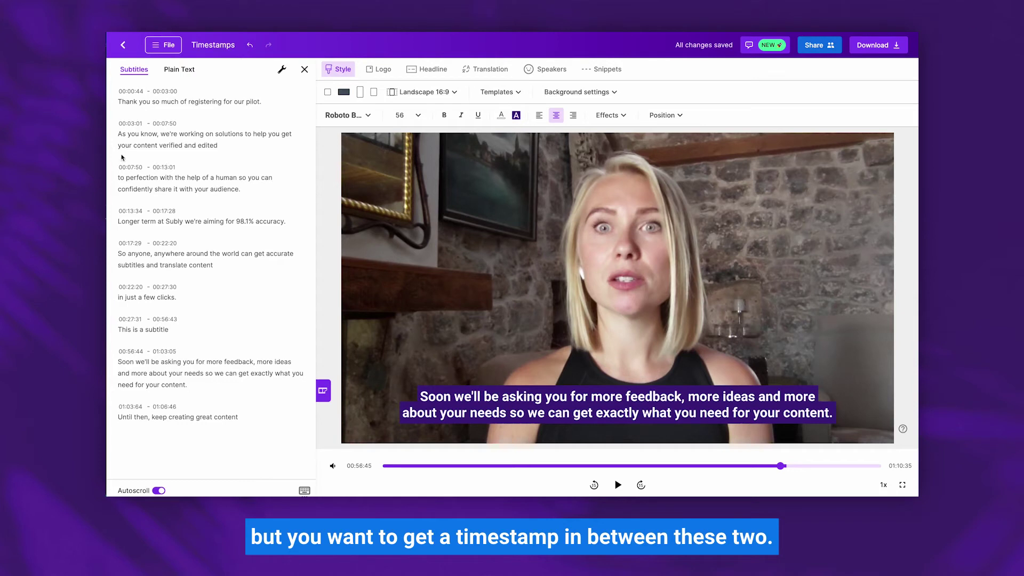
Try inserting a subtitle after the 'verified and edited' line, triggering the not-enough-time warning.
click(218, 148)
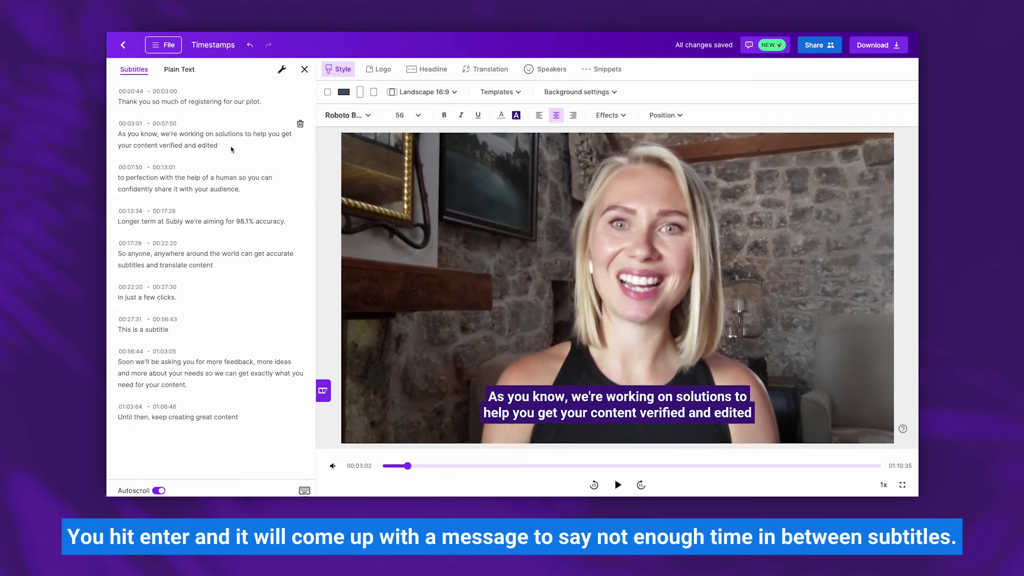
key(Return)
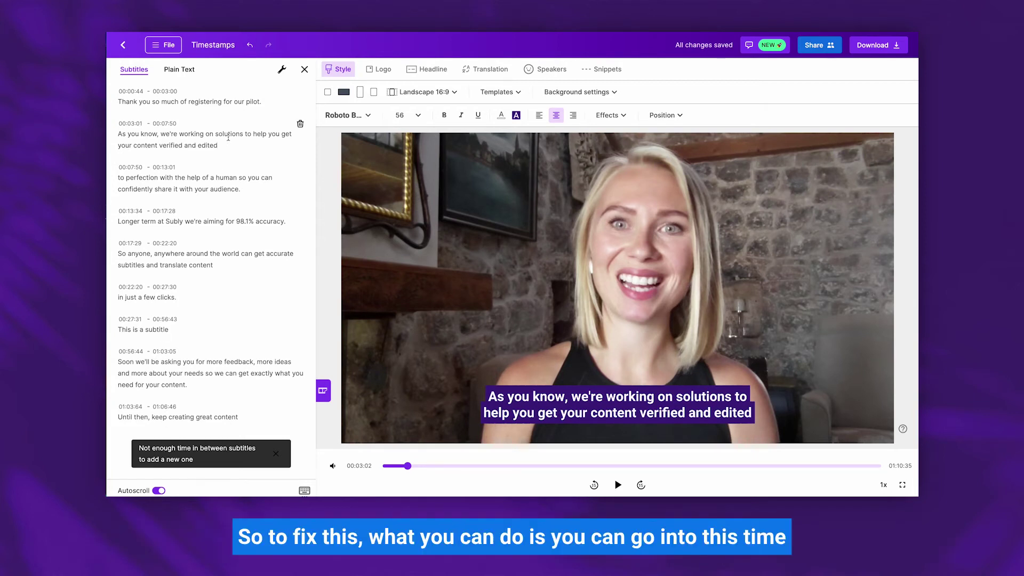
click(229, 134)
click(134, 167)
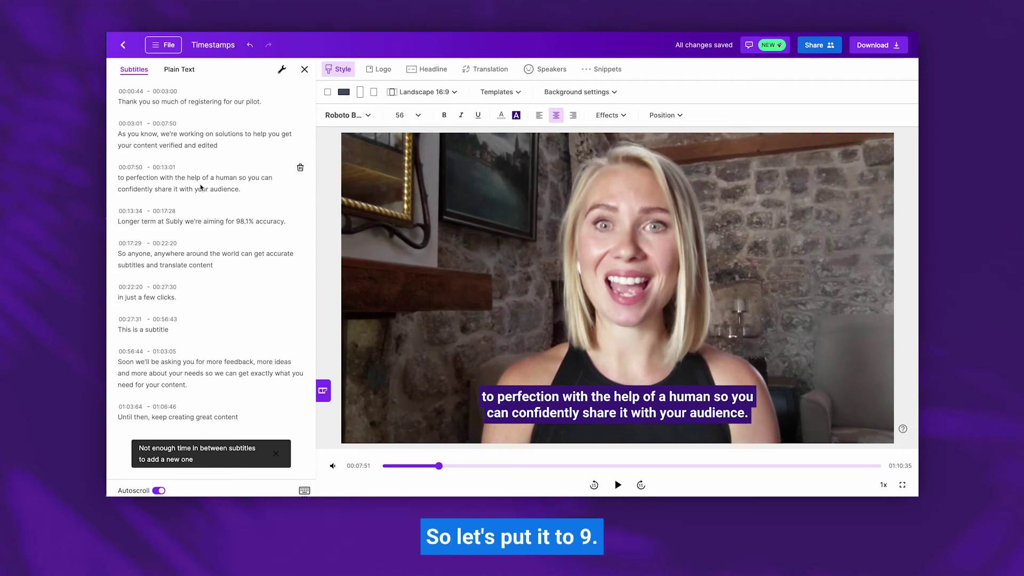
Move the third subtitle's start to 00:09:50 and add 'This is a subtitle 2' from 00:07:51 to 00:09:49.
text(9)
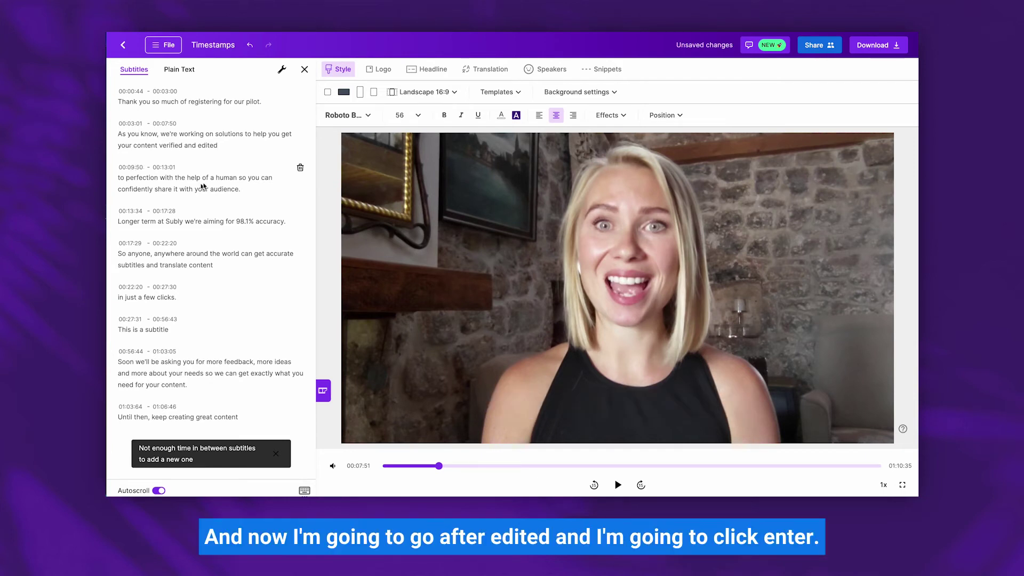
click(218, 145)
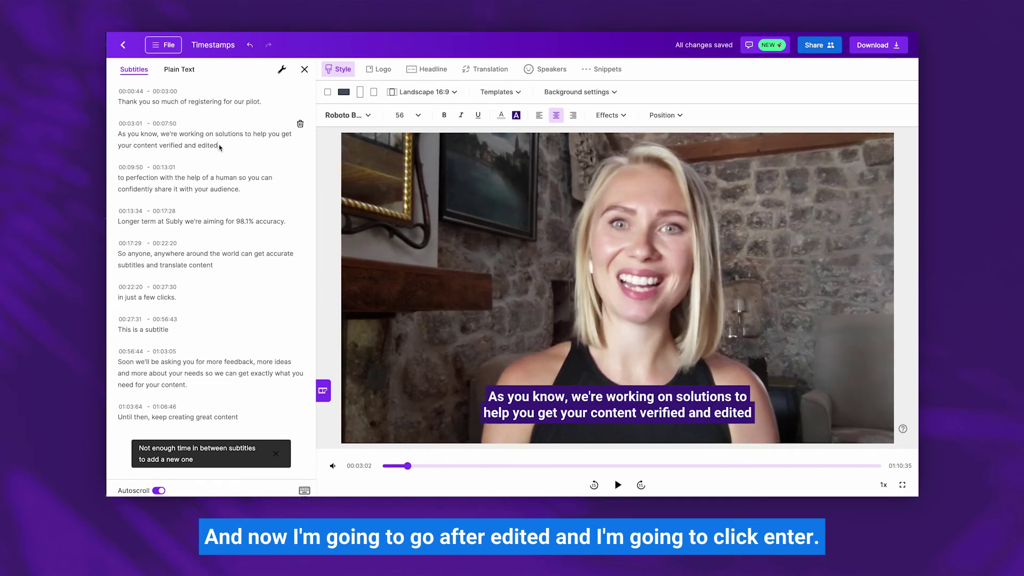
key(Return)
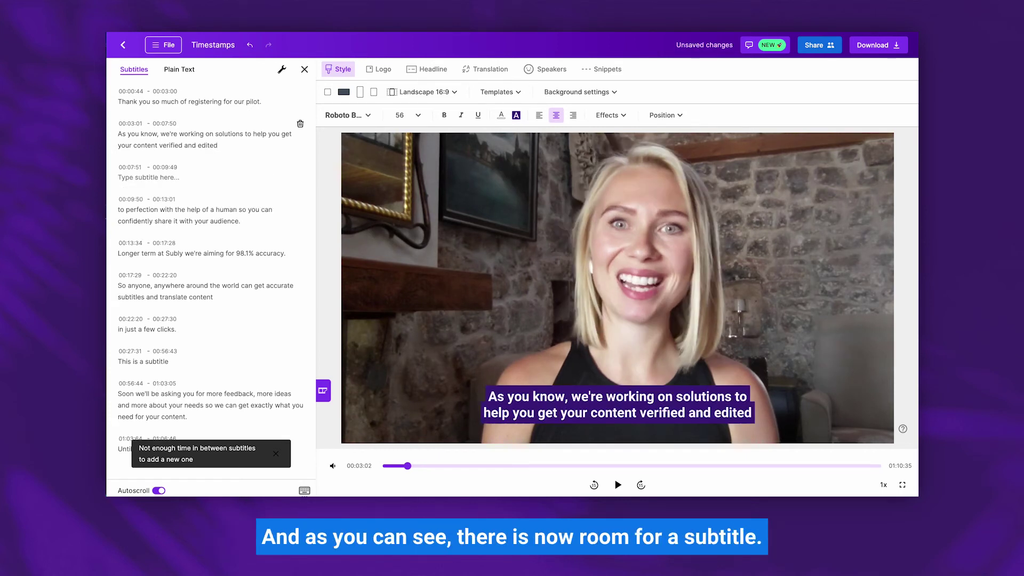
click(163, 177)
text(This )
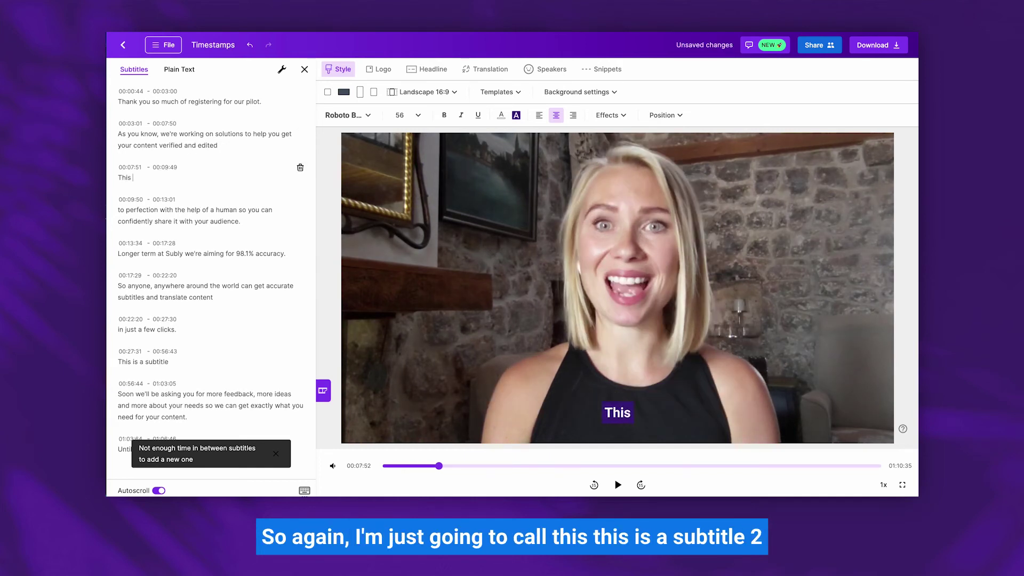
text(is a subtitle 2)
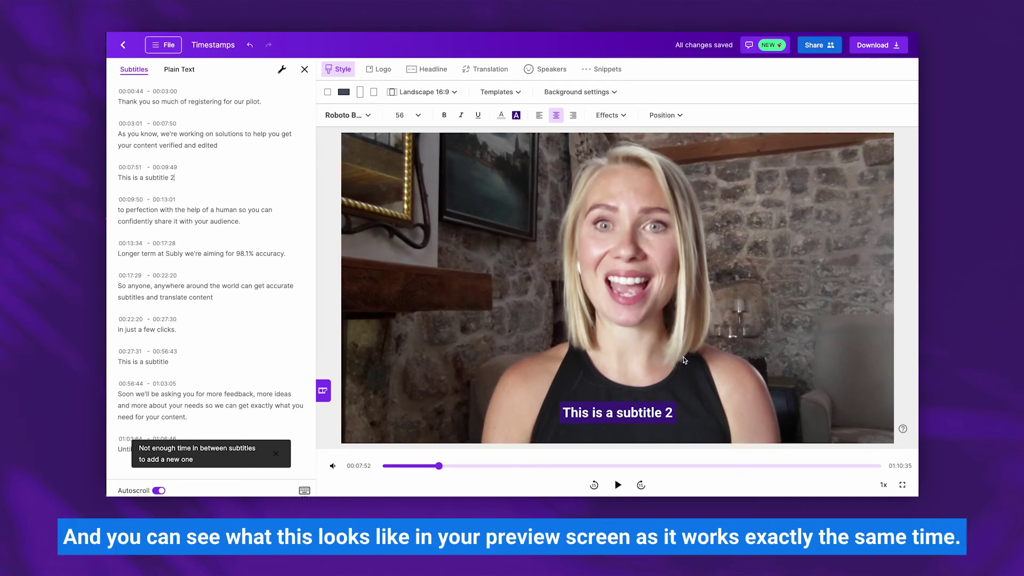
Append 'this is' to the 00:07:51–00:09:49 subtitle, then delete that subtitle.
click(188, 184)
text(this is)
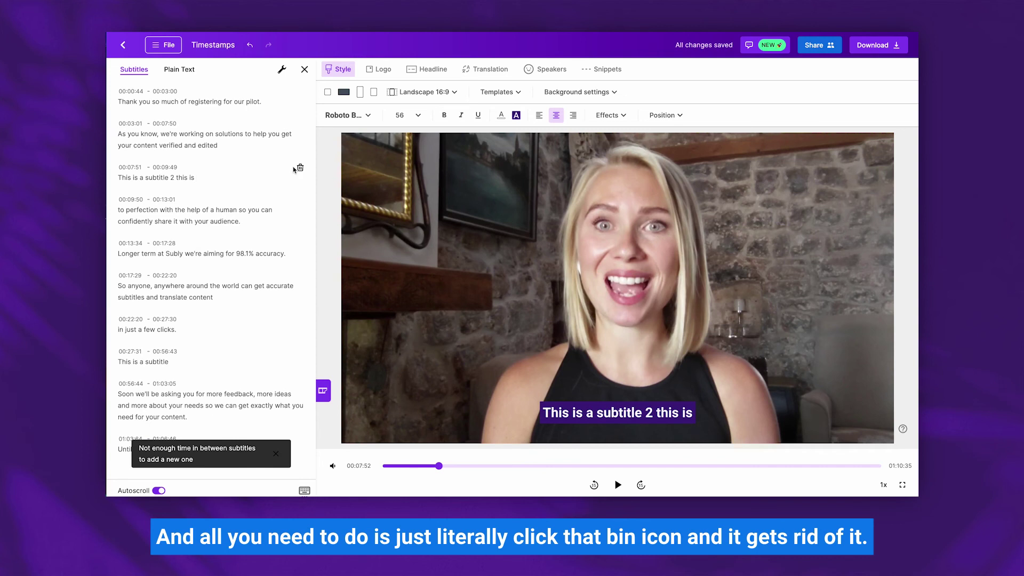
click(300, 168)
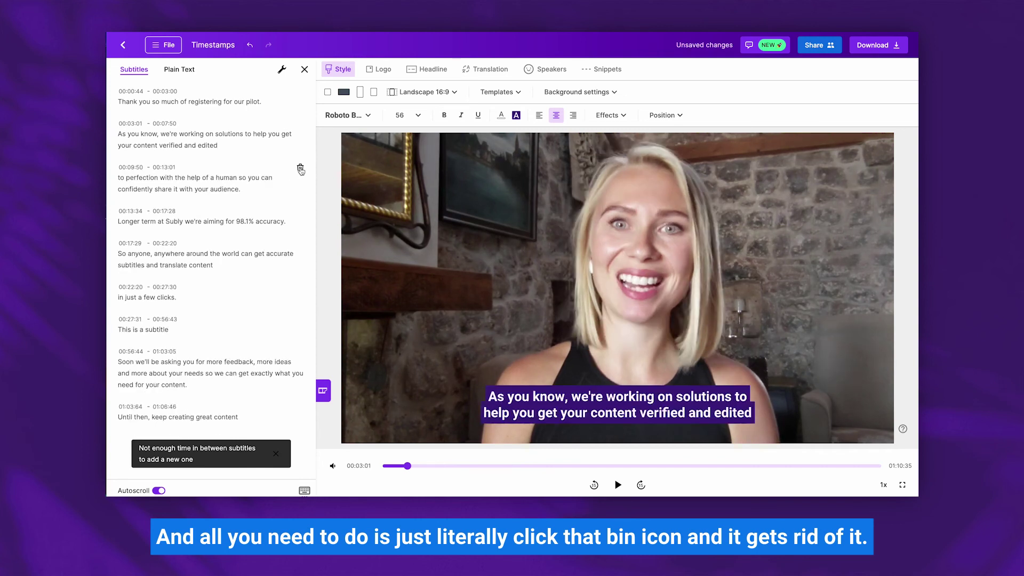